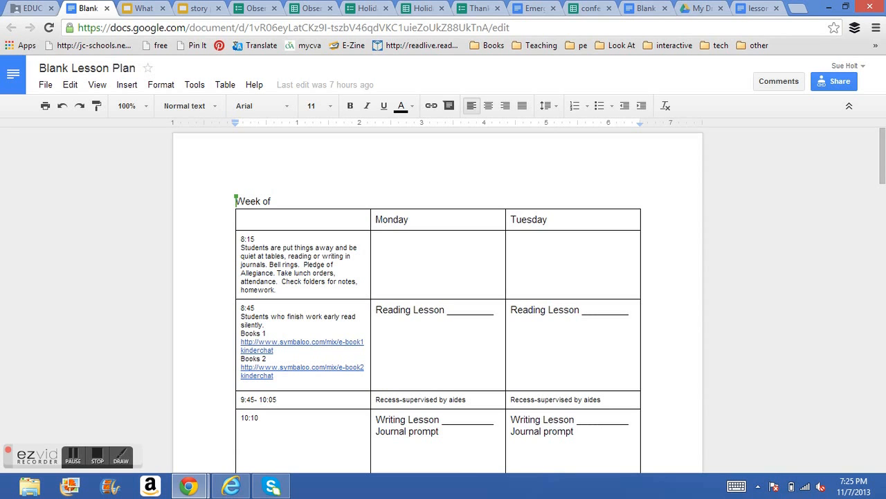
Step: Look through the daily schedule table in the Blank Lesson Plan document
scroll(438, 297, "down", 2)
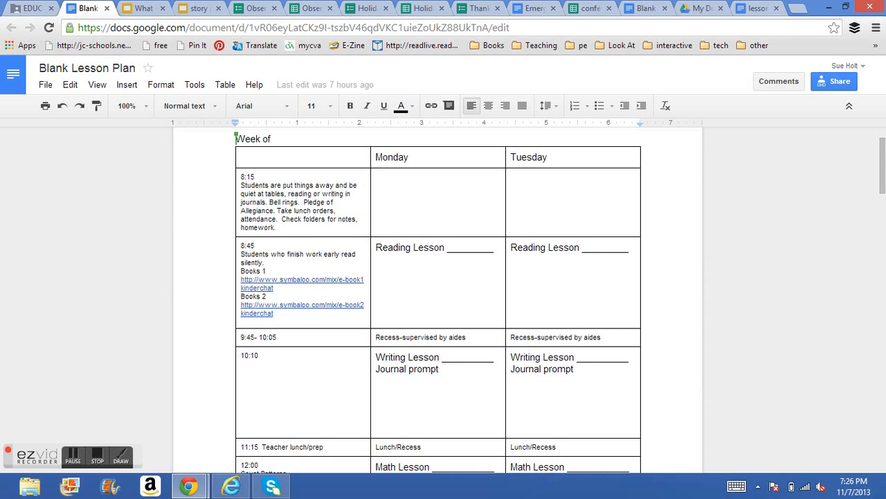
scroll(438, 298, "down", 4)
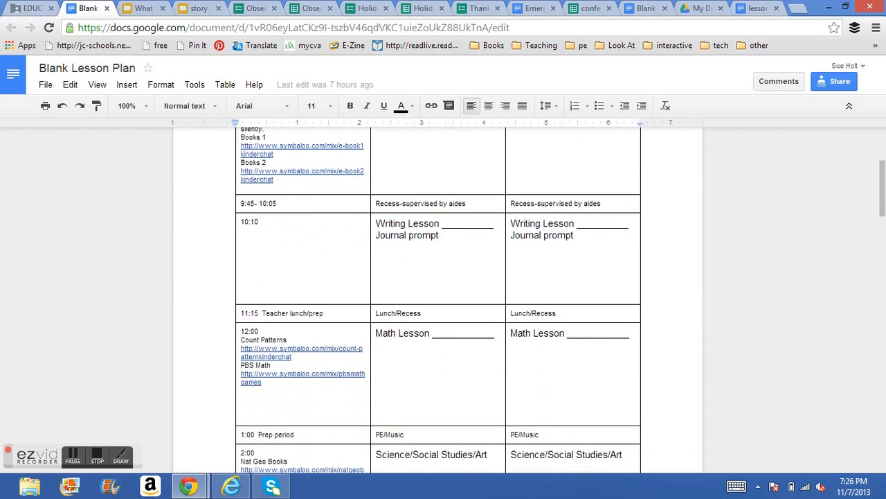
scroll(439, 299, "down", 1)
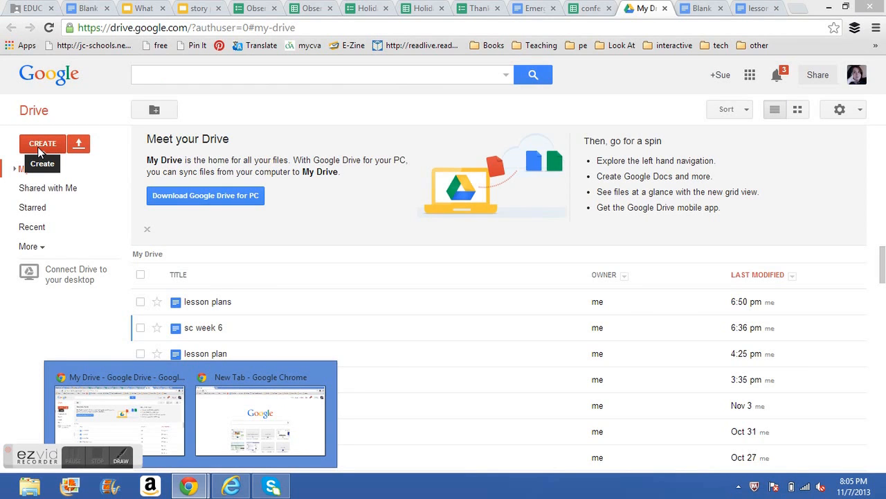
Step: Create a new text document in Google Drive and name it "Lesson Plan"
left_click(38, 146)
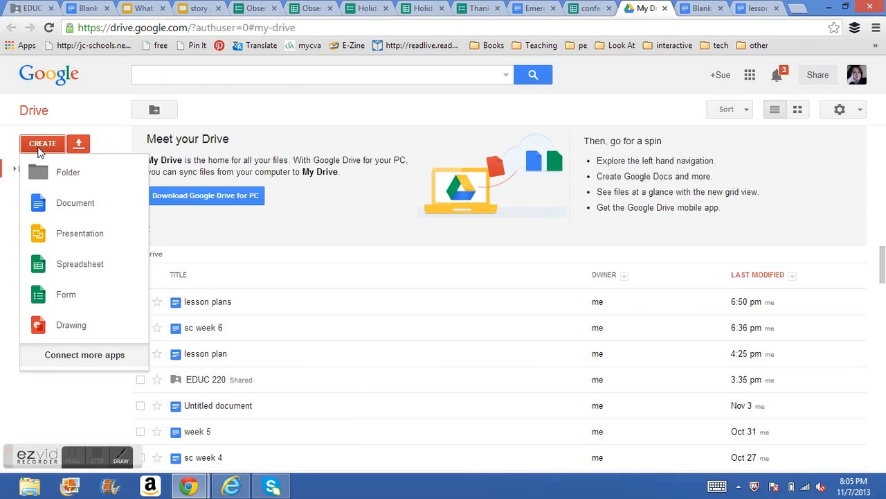
left_click(47, 210)
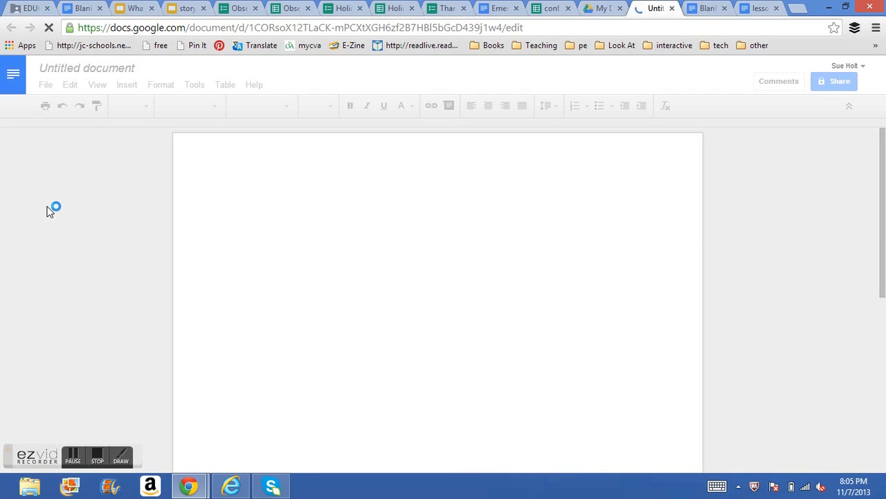
left_click(81, 69)
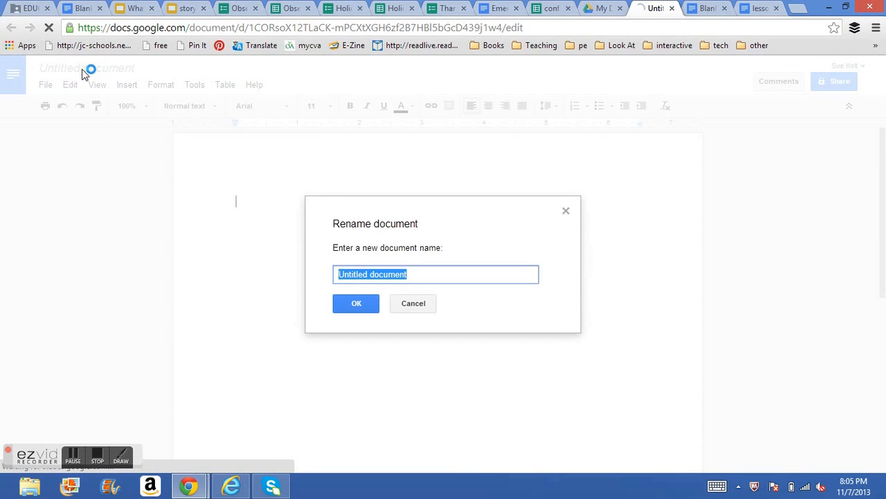
type("Lesson Plan")
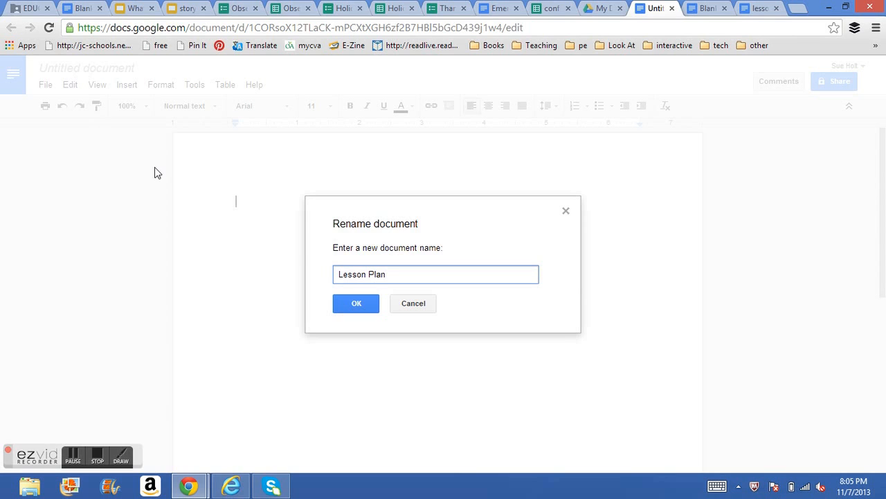
left_click(343, 302)
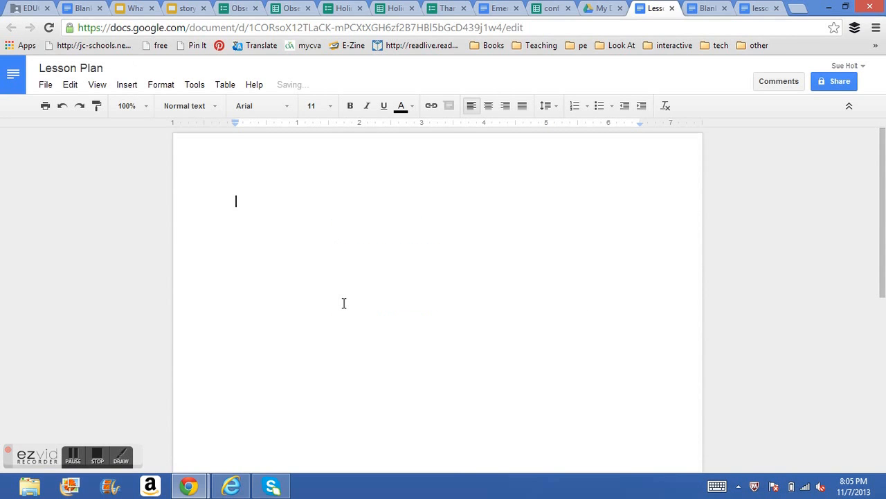
Step: Insert a table with 3 columns and 7 rows into the empty document
left_click(124, 87)
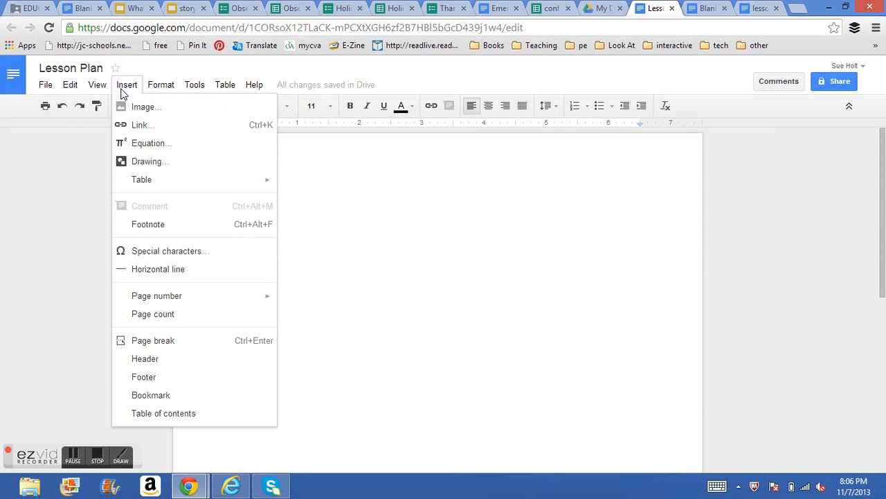
mouse_move(185, 188)
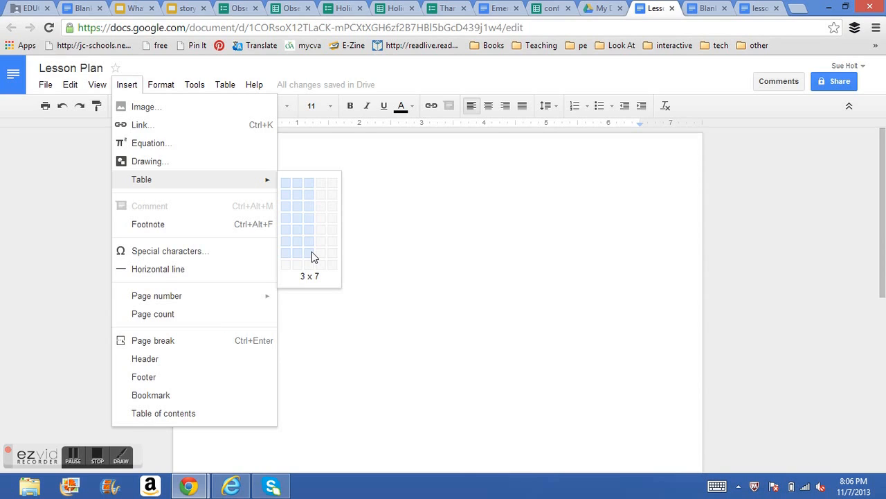
left_click(311, 255)
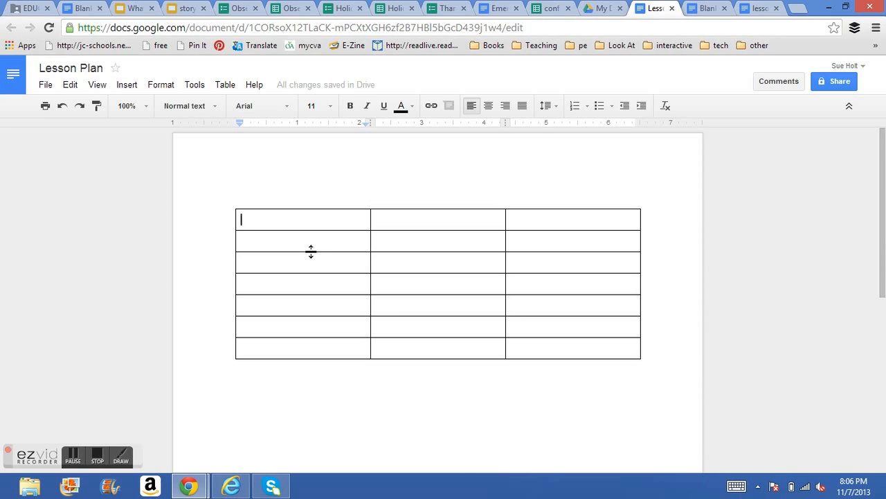
Step: Enter 8:15 as the first time slot below the empty corner cell and label the other two columns Monday and Tuesday
key("Down")
type("8")
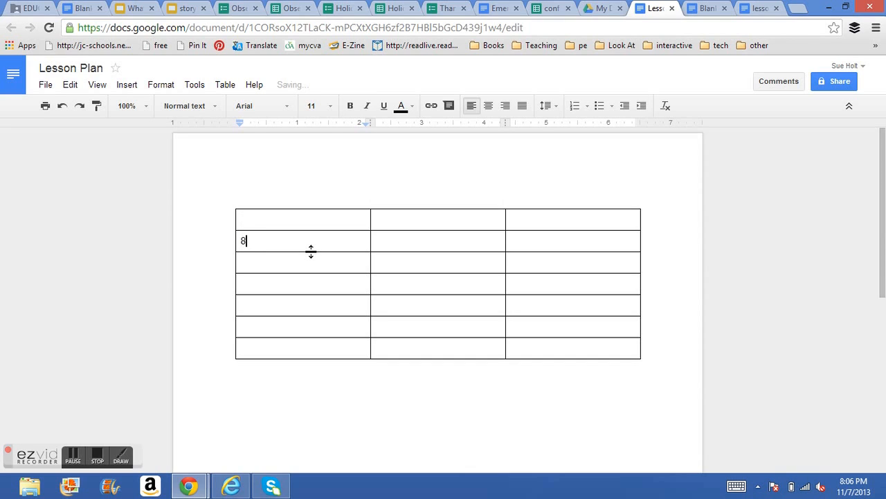
type(":15")
left_click(420, 218)
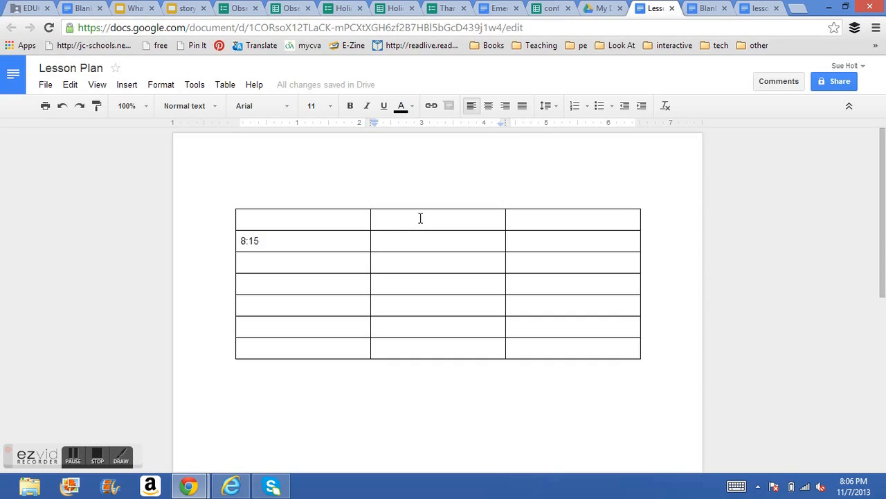
type("Monday")
key("Tab")
type("Tuesday")
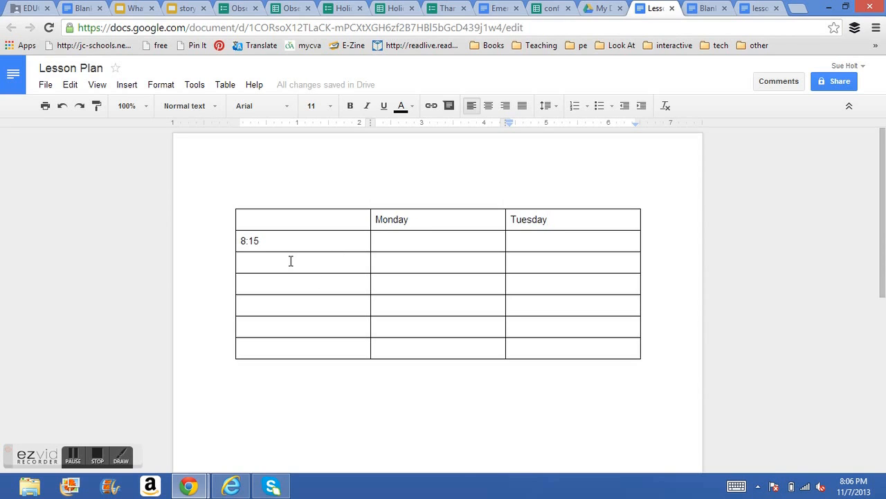
Step: Enter "Lesson ____" in Monday's 8:15 cell and add three blank lines below it to make the row taller
left_click(393, 246)
type("Le")
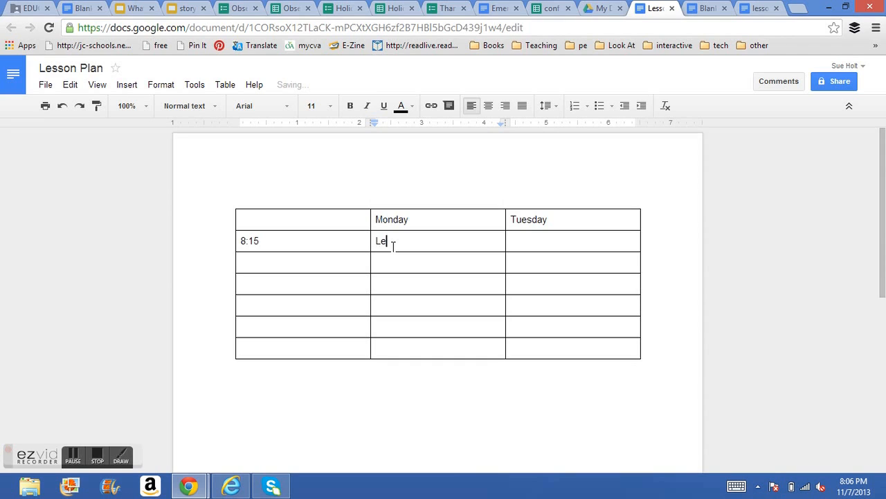
type("sson ____")
key("Return")
key("Return")
key("Return")
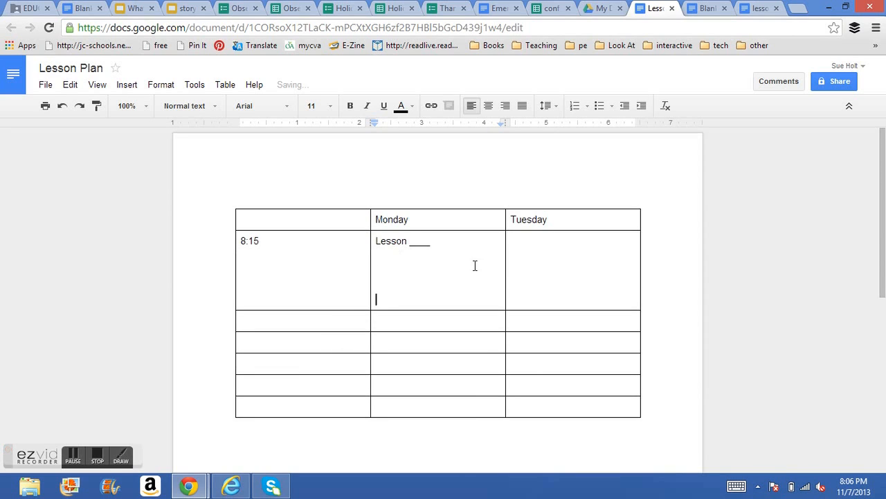
Step: Enter "PE 9:00" in Tuesday's cell of the 8:15 row
left_click(546, 276)
type("PE 900")
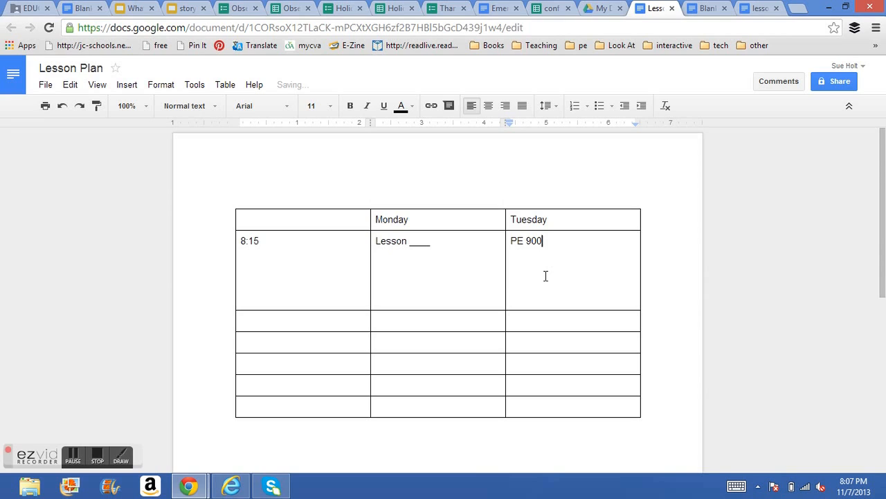
key("Left")
key("Left")
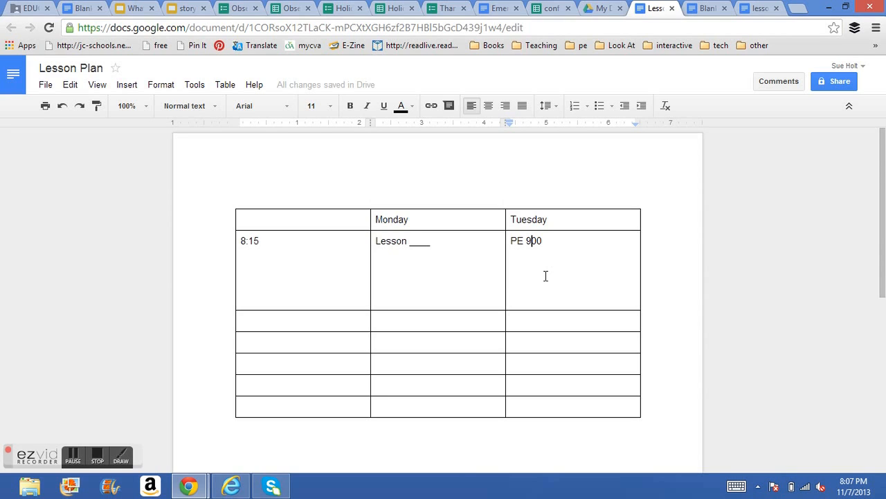
type(":")
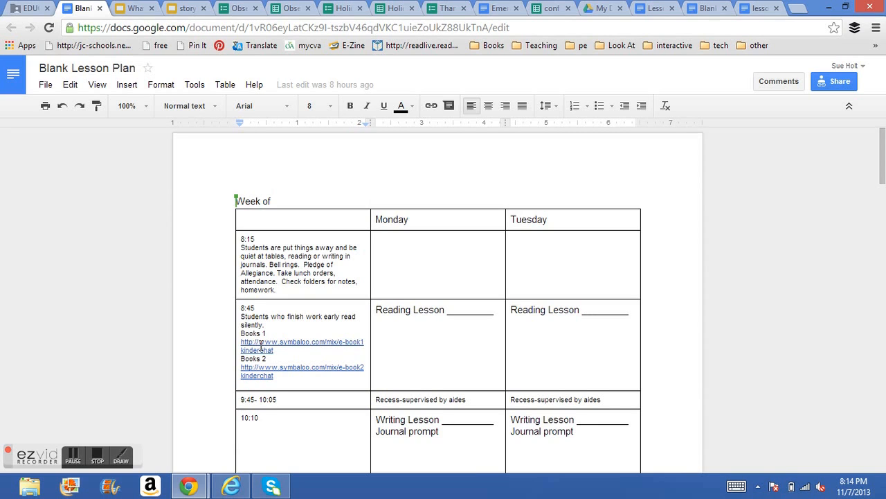
Step: Review the Blank Lesson Plan schedule through the Dismissal row, the options for editing its table, and the Wonderopolis link
scroll(260, 346, "down", 5)
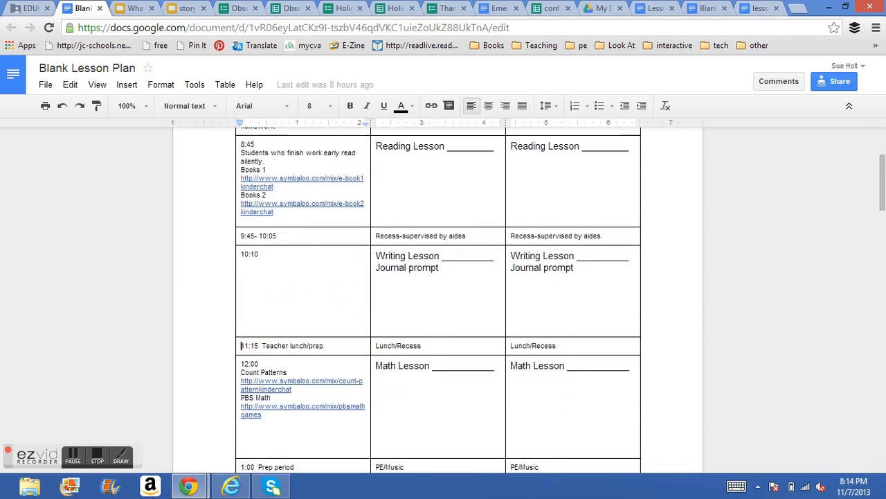
scroll(659, 146, "down", 2)
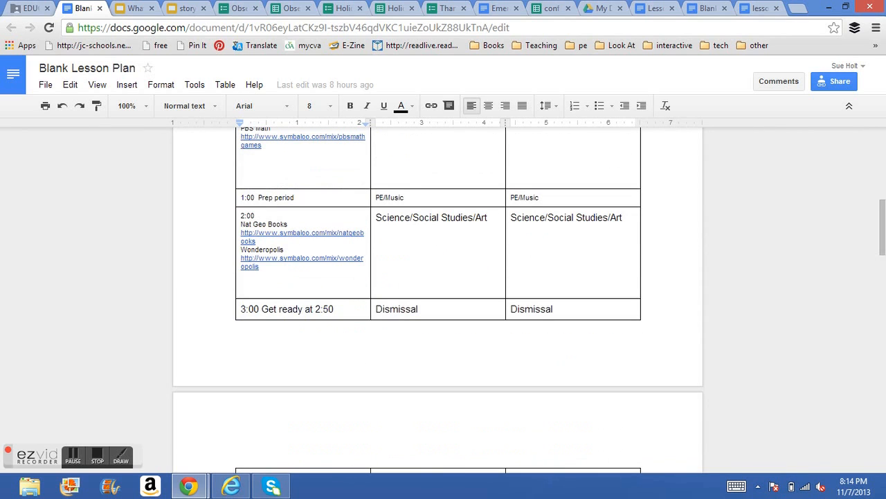
left_click(611, 312)
right_click(611, 313)
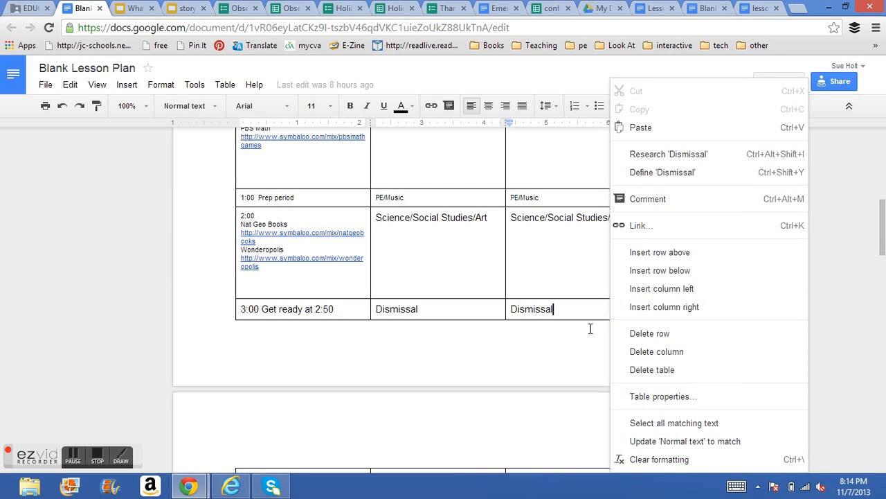
key("Escape")
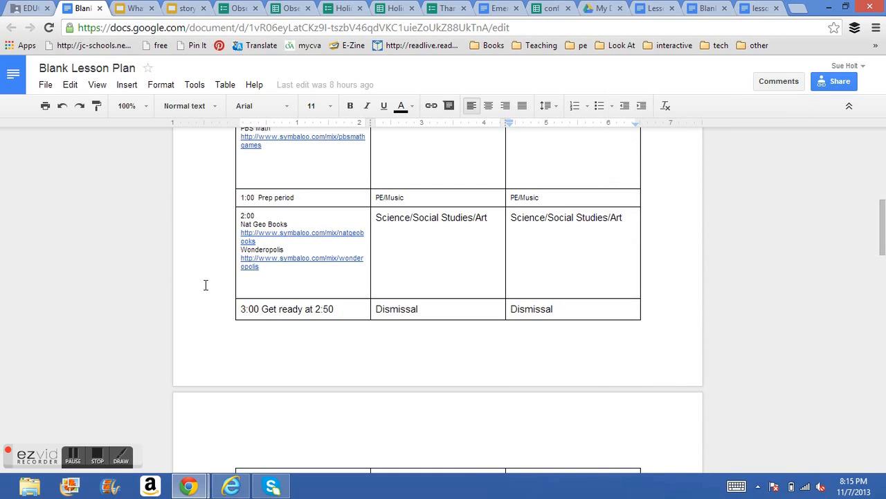
left_click(209, 263)
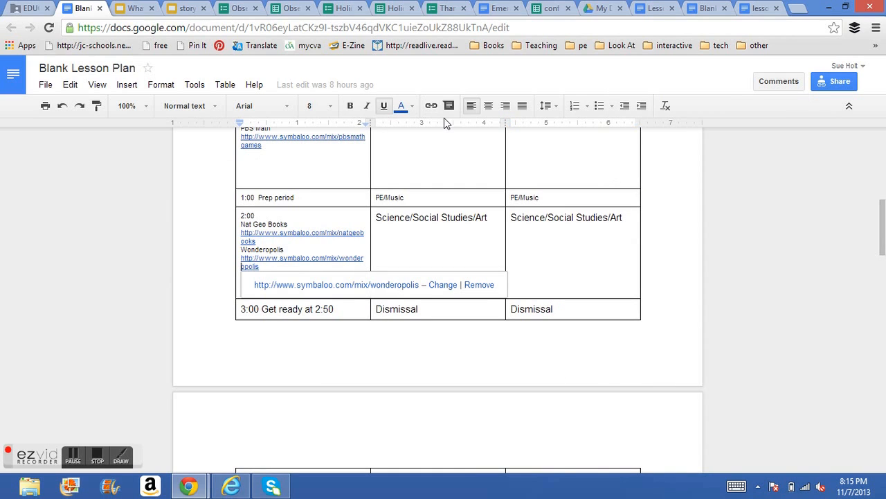